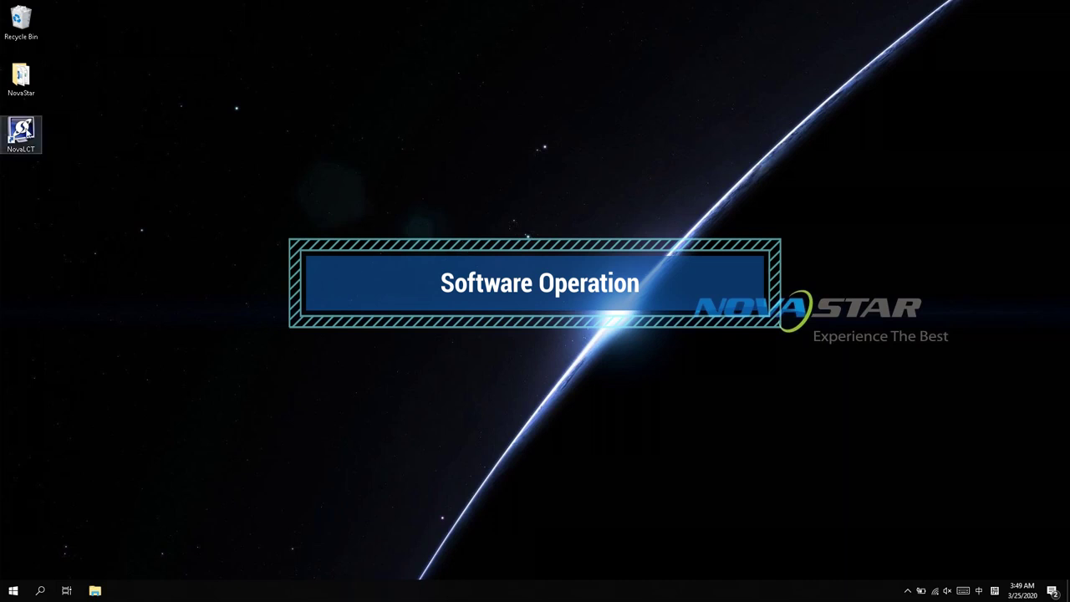
- Launch NovaLCT and log in as Advanced Synchronous System User with the account password
click(21, 132)
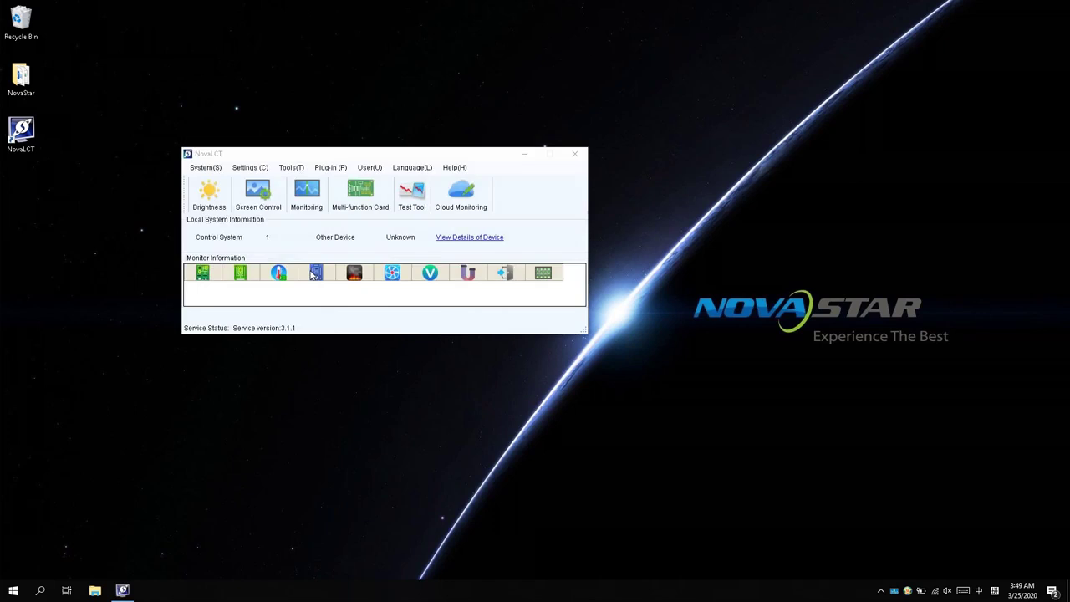
click(370, 167)
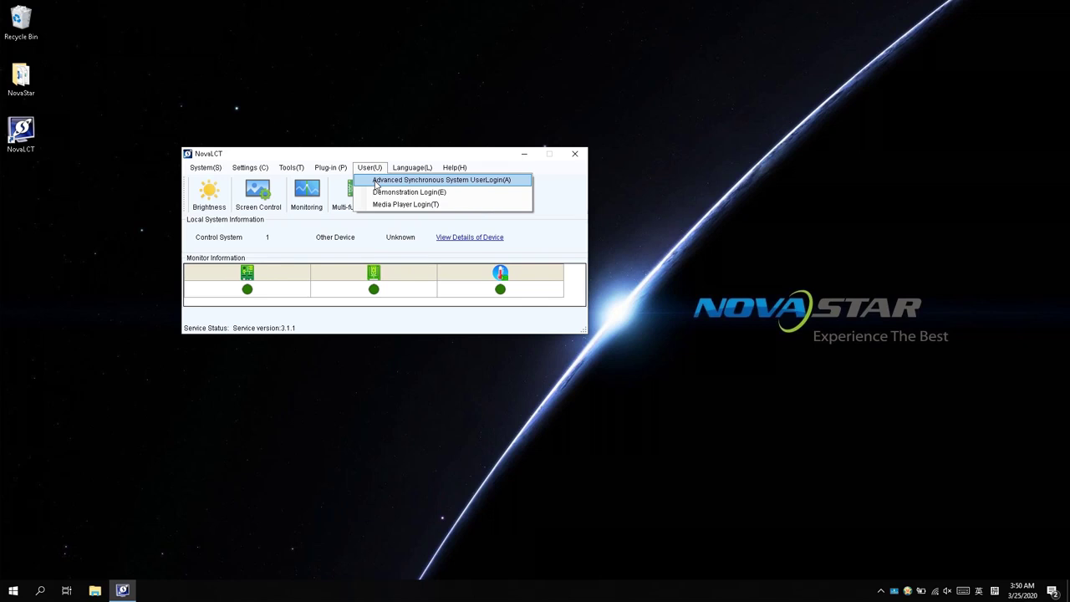
click(376, 180)
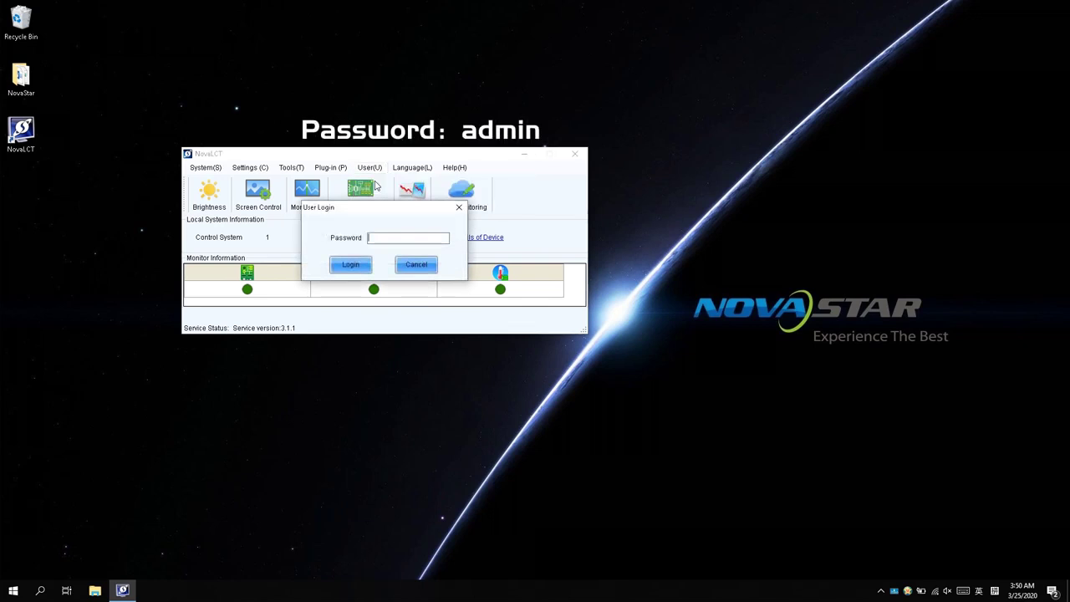
click(378, 242)
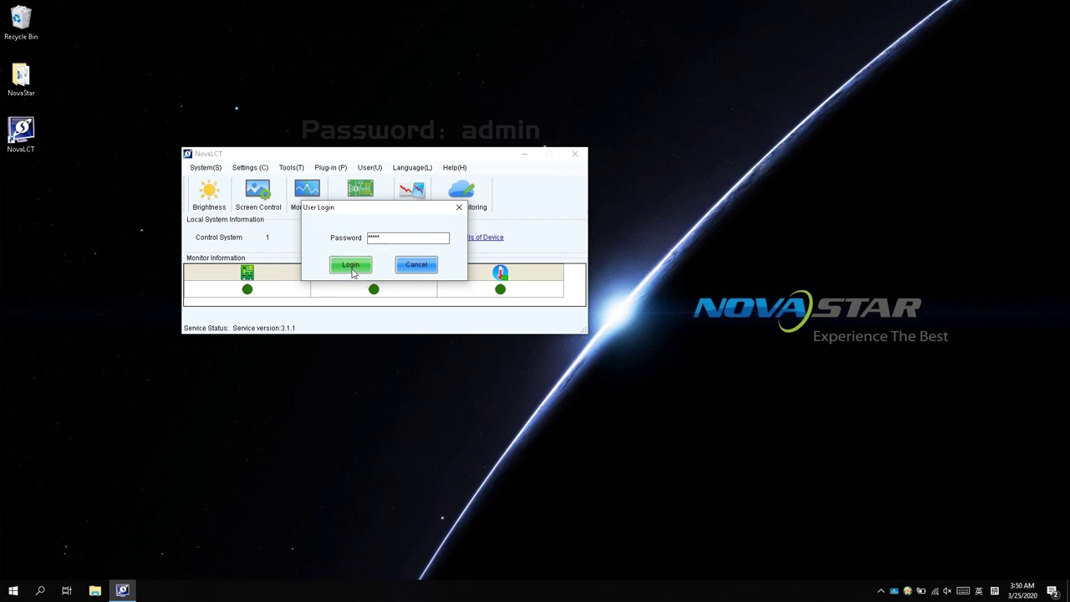
click(350, 266)
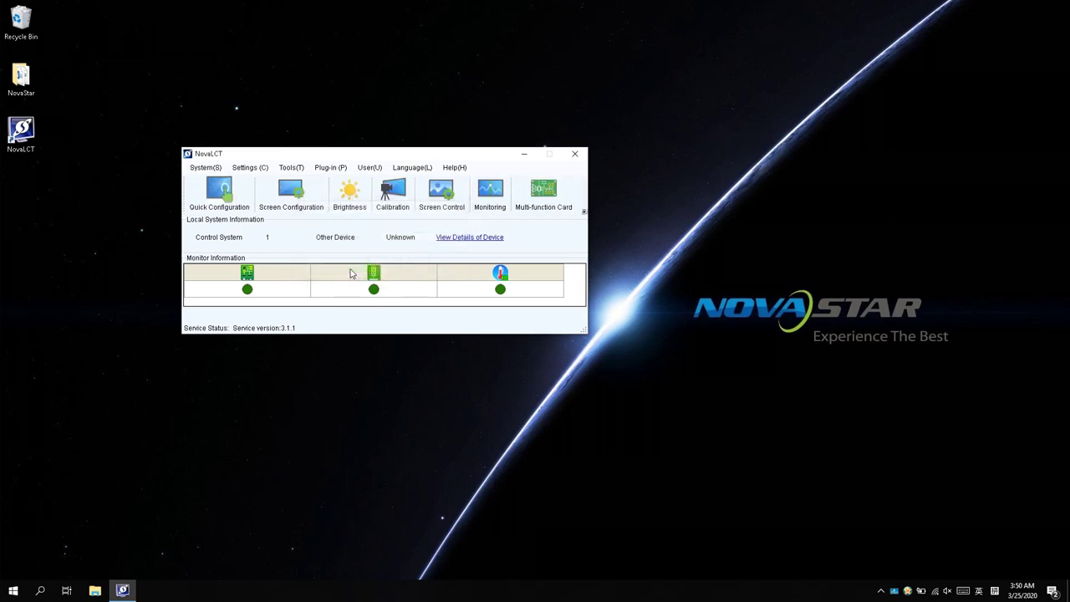
- Manually set screen brightness to 193 (75.7%) in Grayscale mode and save it to hardware
click(349, 193)
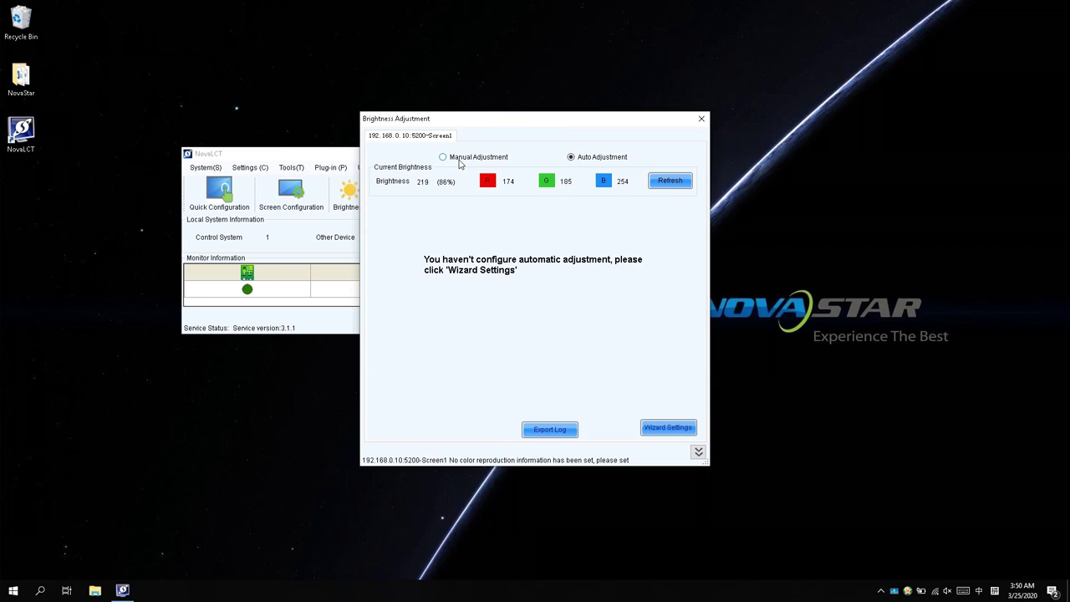
click(459, 162)
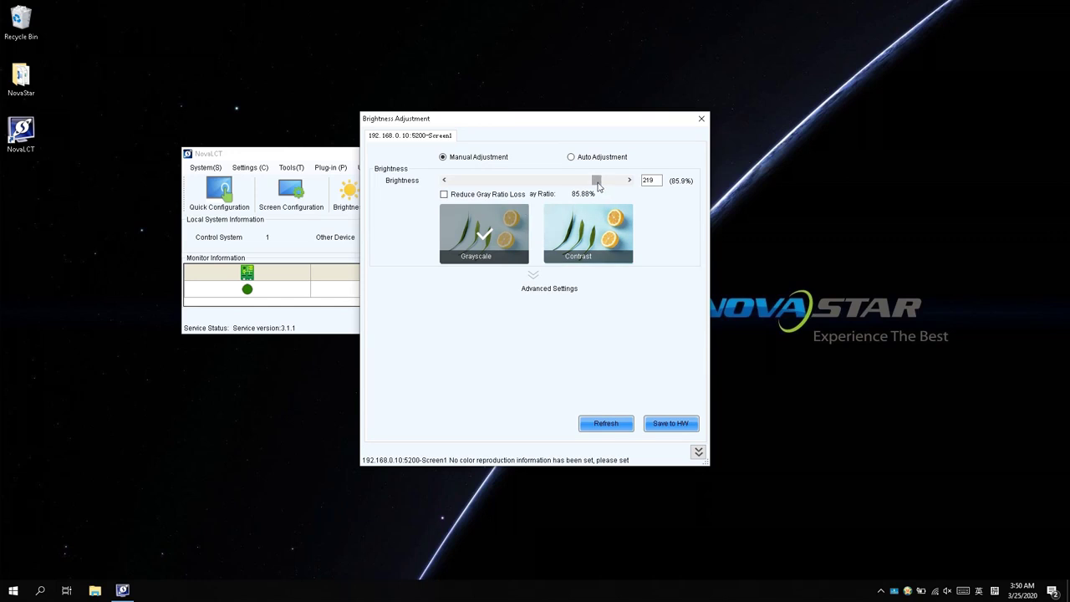
mouse_move(597, 181)
mouse_down()
mouse_move(516, 184)
mouse_move(612, 185)
mouse_move(581, 184)
mouse_up()
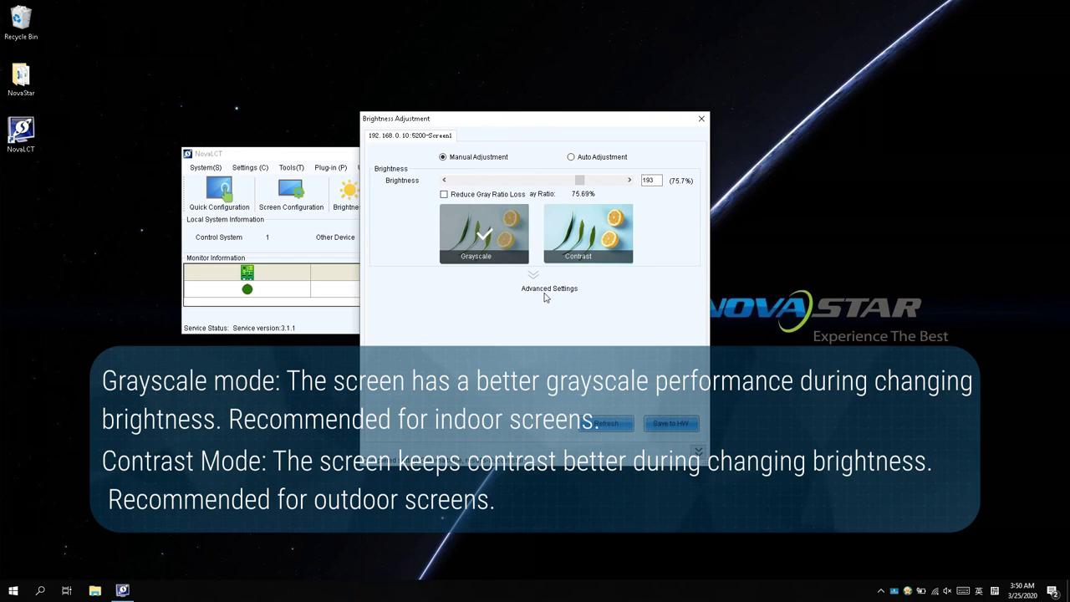
click(659, 424)
- Switch brightness to Auto Adjustment and start the Wizard Settings mode selection
click(596, 158)
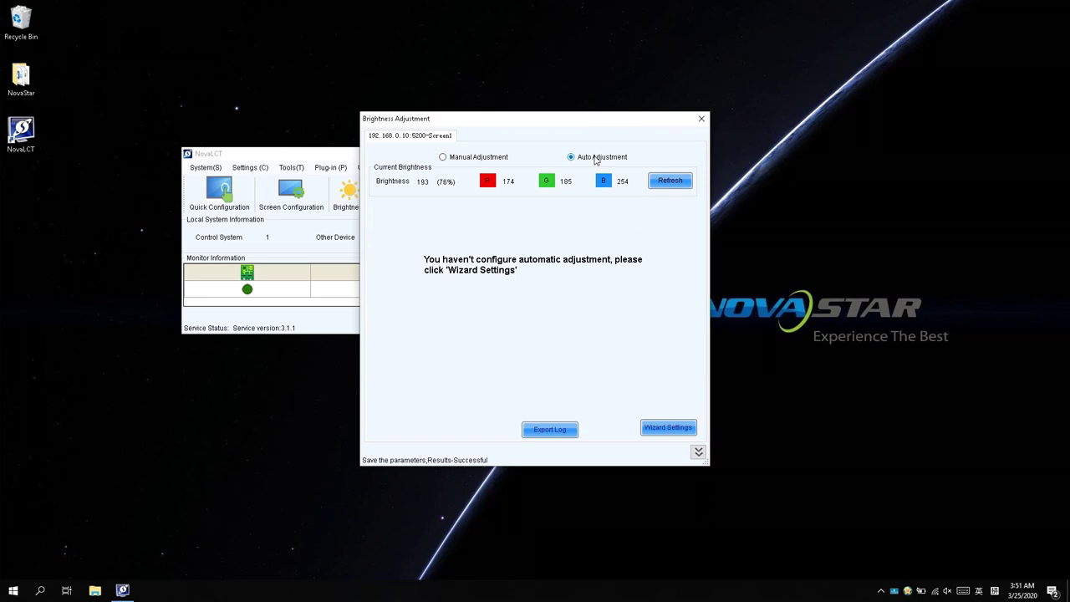
click(659, 428)
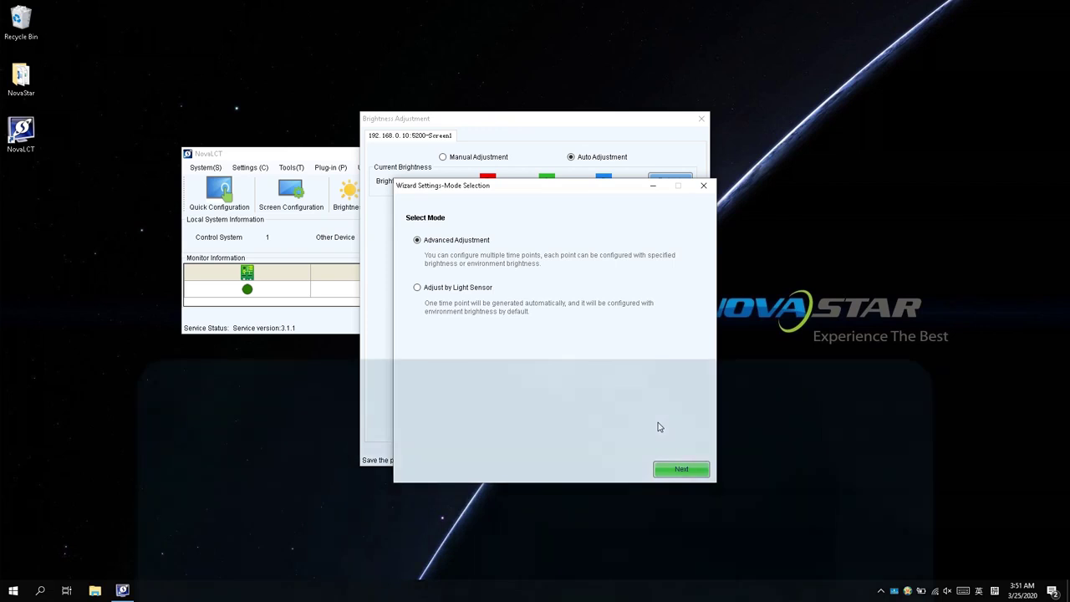
- Choose Adjust by Light Sensor as the brightness wizard mode
click(470, 289)
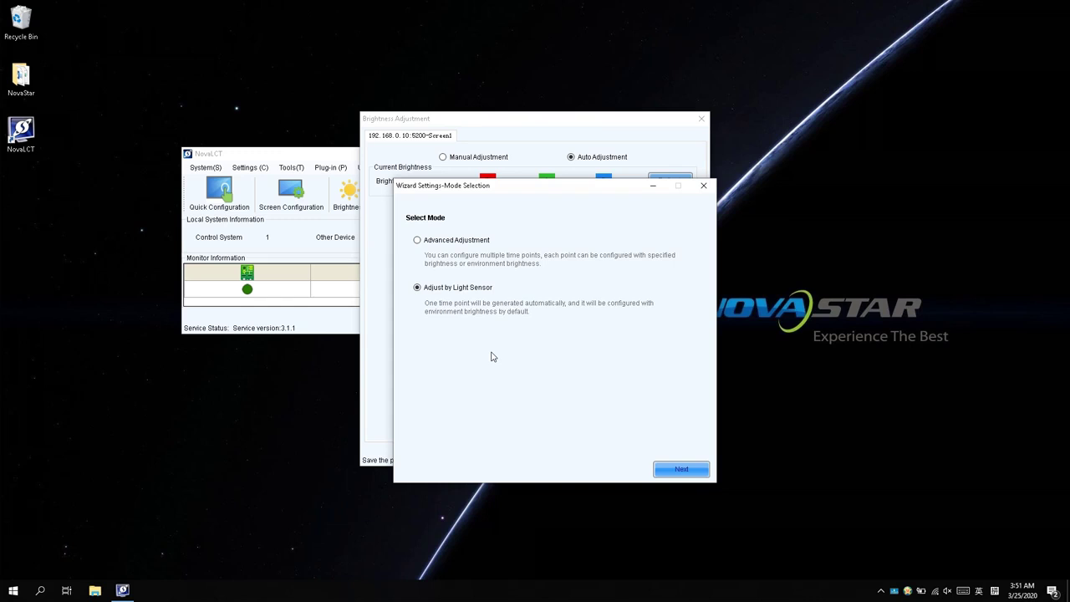
- Test and refresh the light sensor until it reads 350, then enable it
click(667, 471)
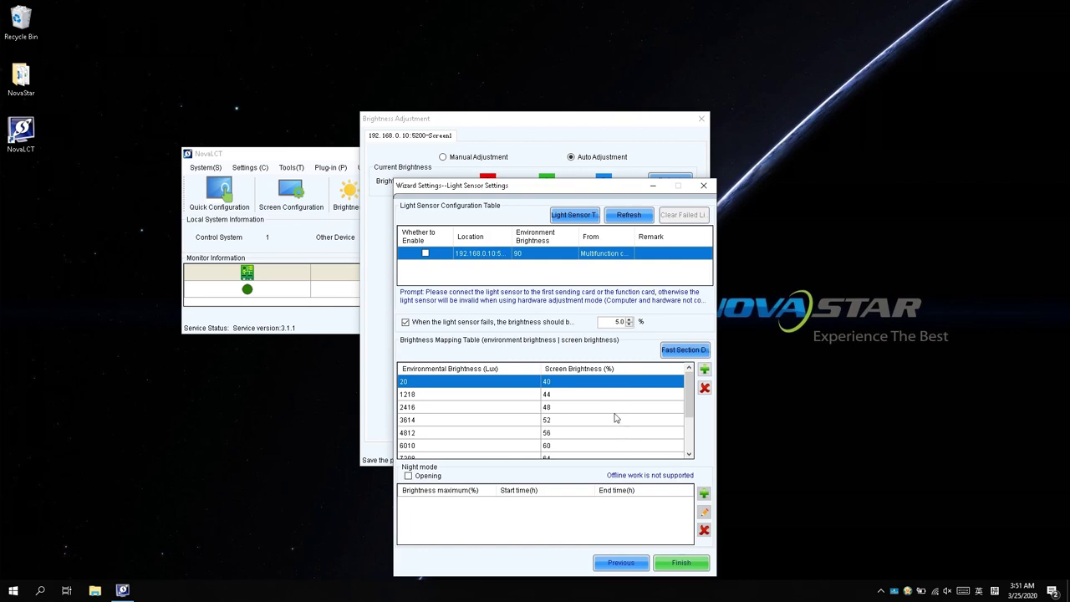
click(572, 216)
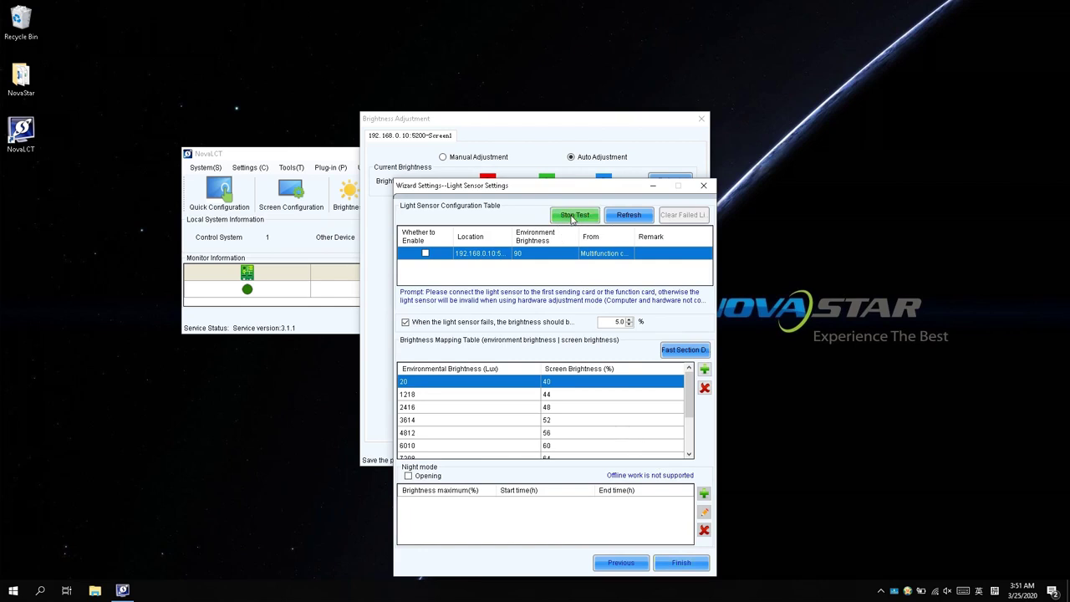
click(623, 224)
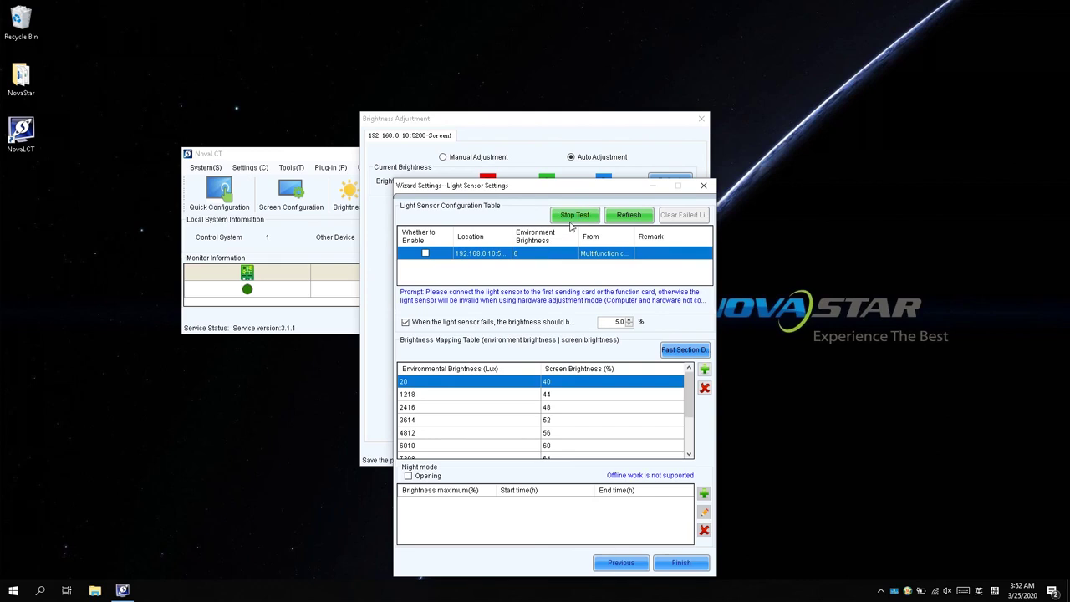
click(636, 216)
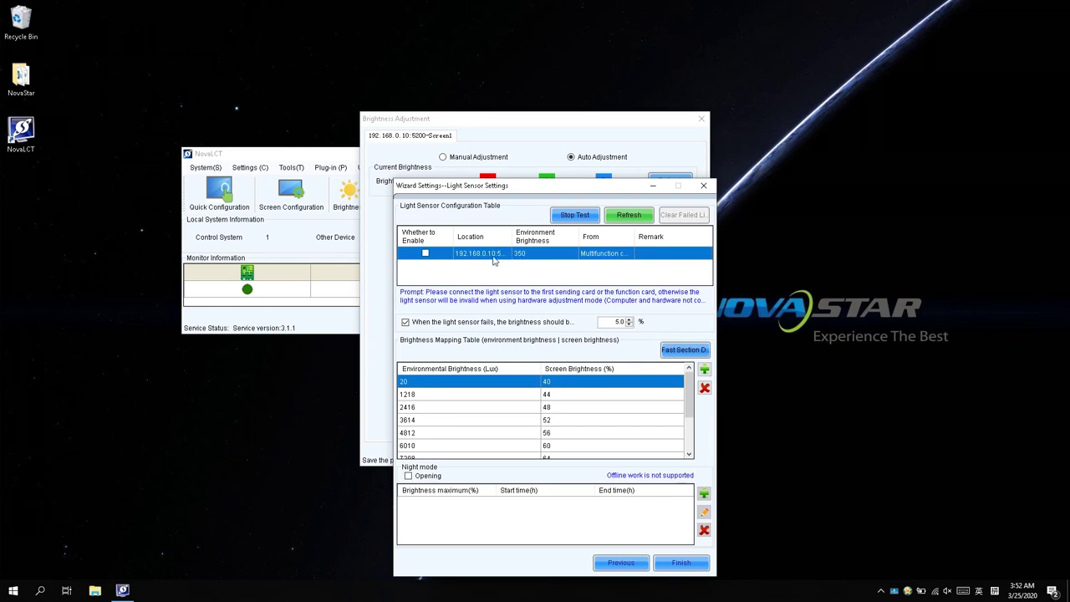
click(425, 253)
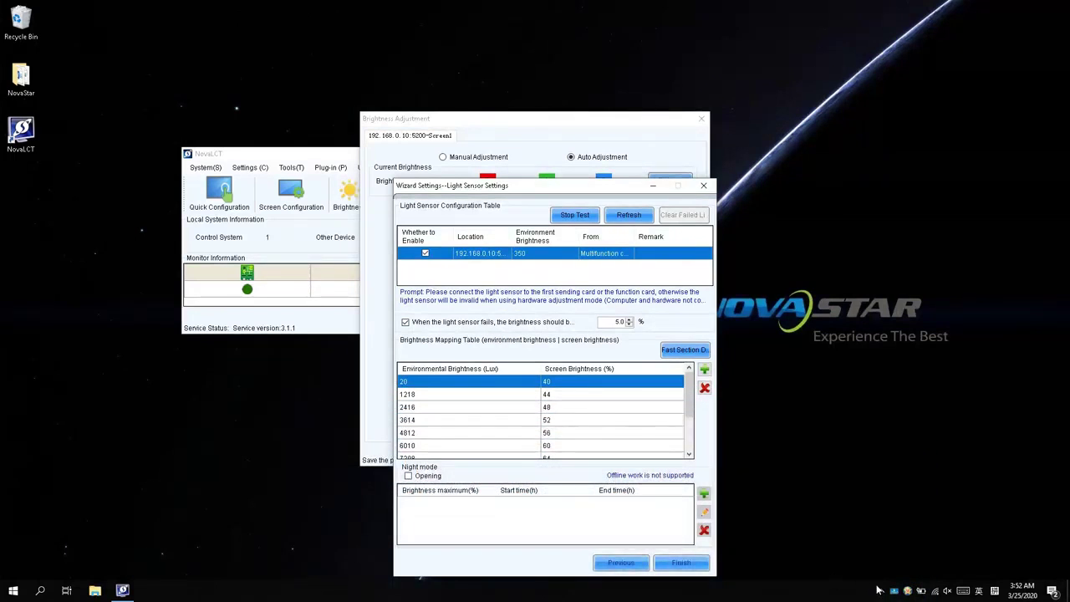
- Save brightness gradient with a 60-second interval and 5 readings in Brightness Advanced Settings
right_click(896, 591)
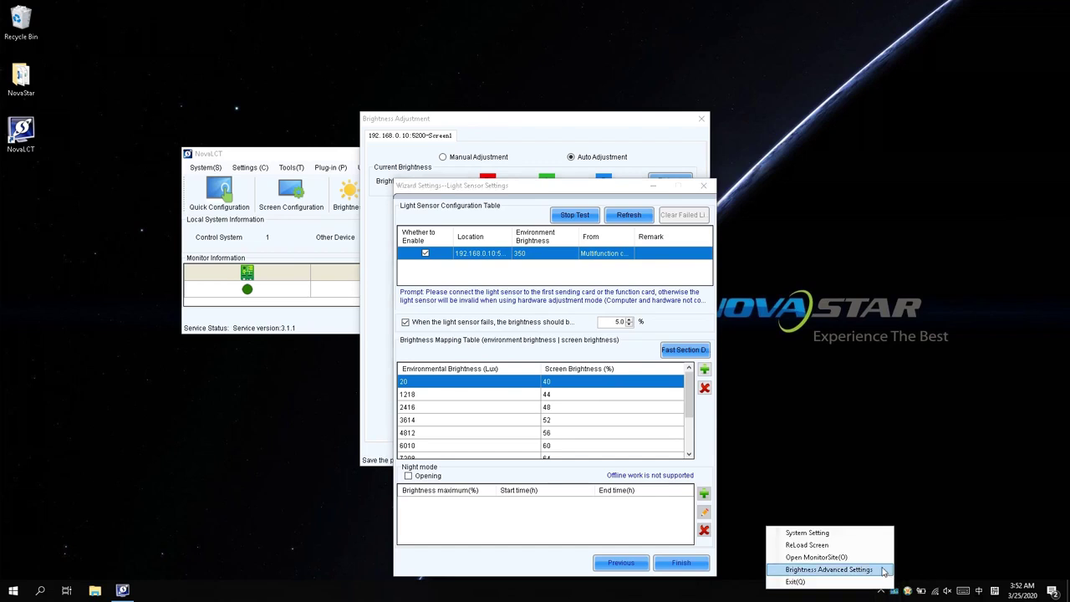
click(884, 571)
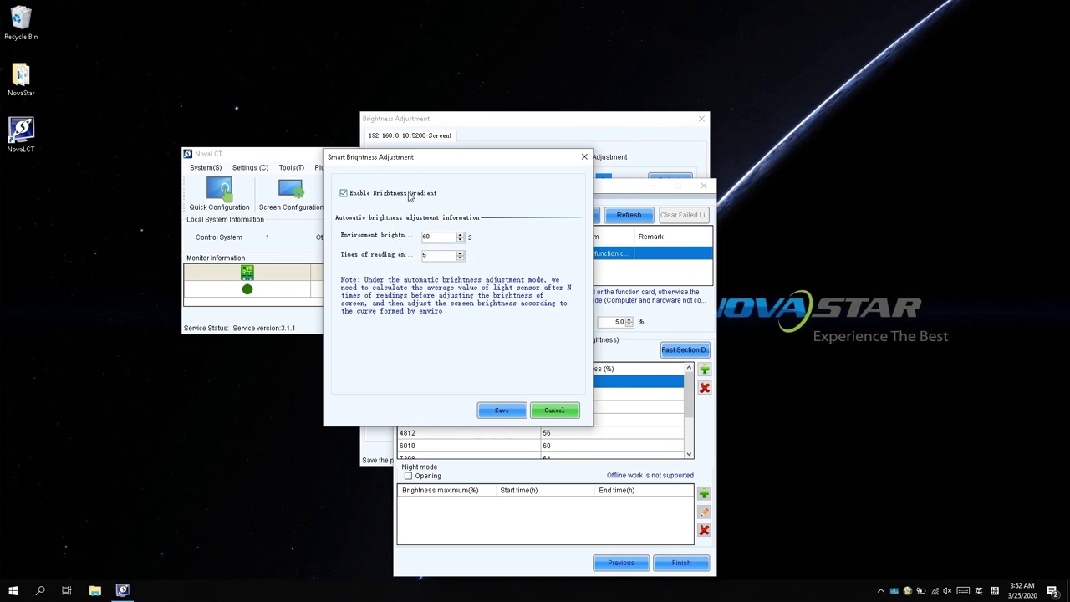
click(494, 411)
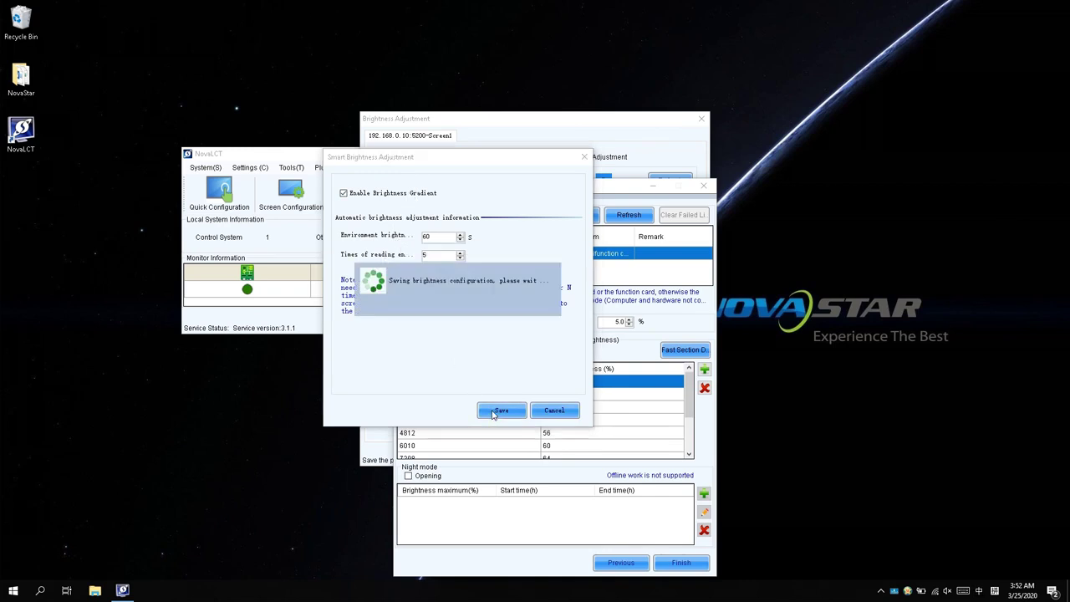
click(461, 308)
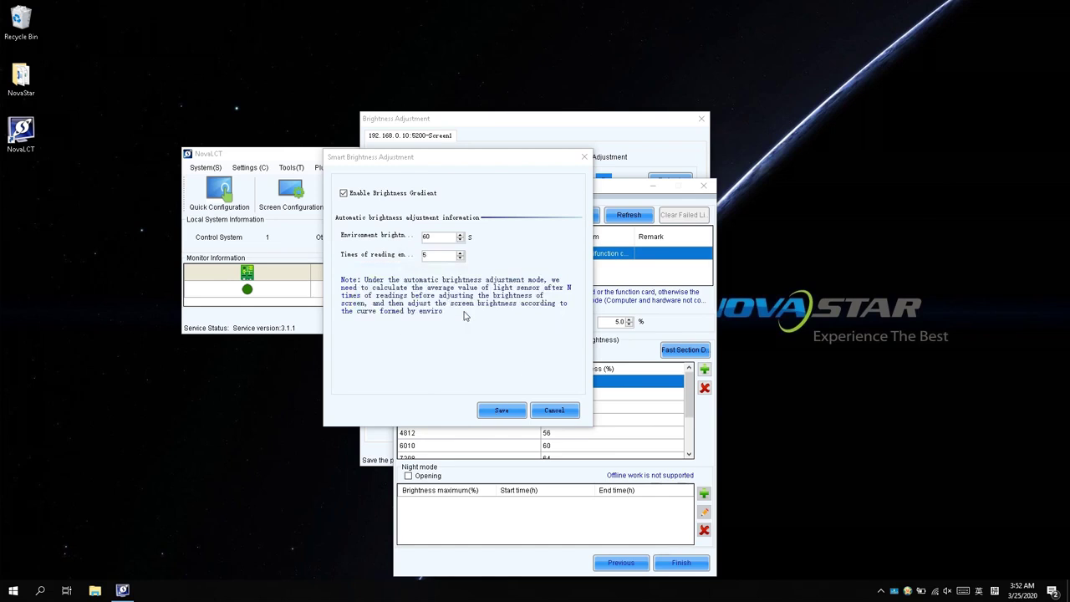
click(585, 157)
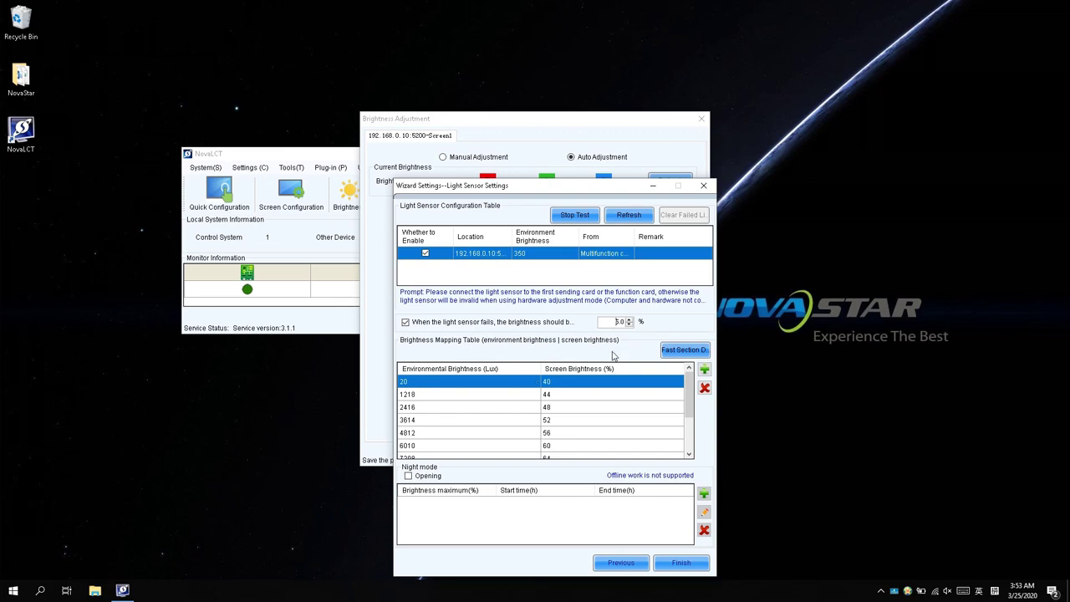
- Divide the mapping table into 20 steps, from 20 lux at 20% to 12000 lux at 80%
click(675, 350)
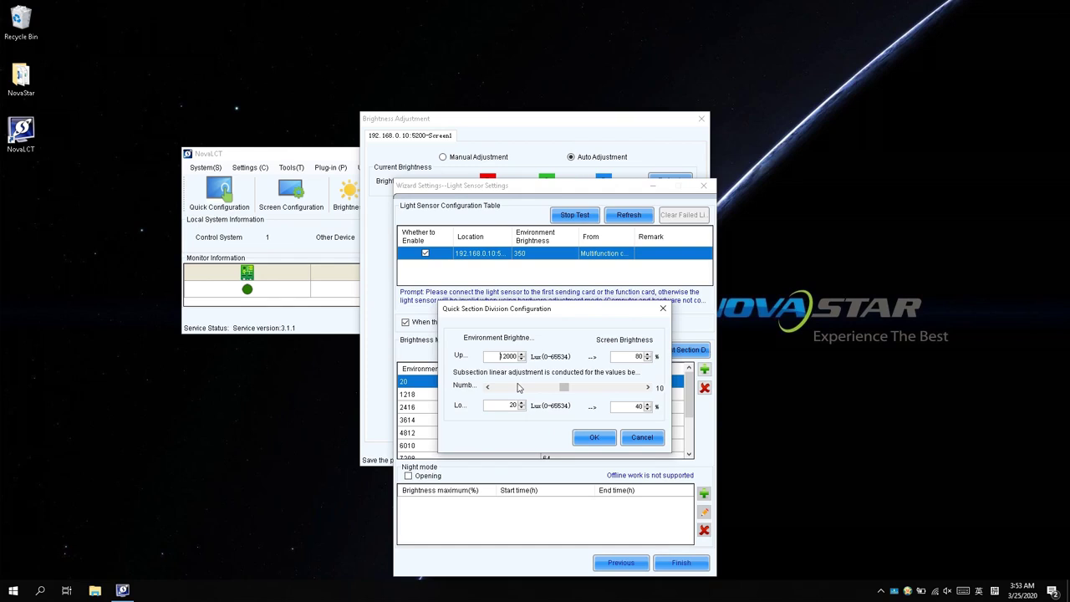
key(Tab)
click(641, 406)
key(BackSpace)
key(BackSpace)
text(20)
drag(564, 387, 644, 388)
click(593, 437)
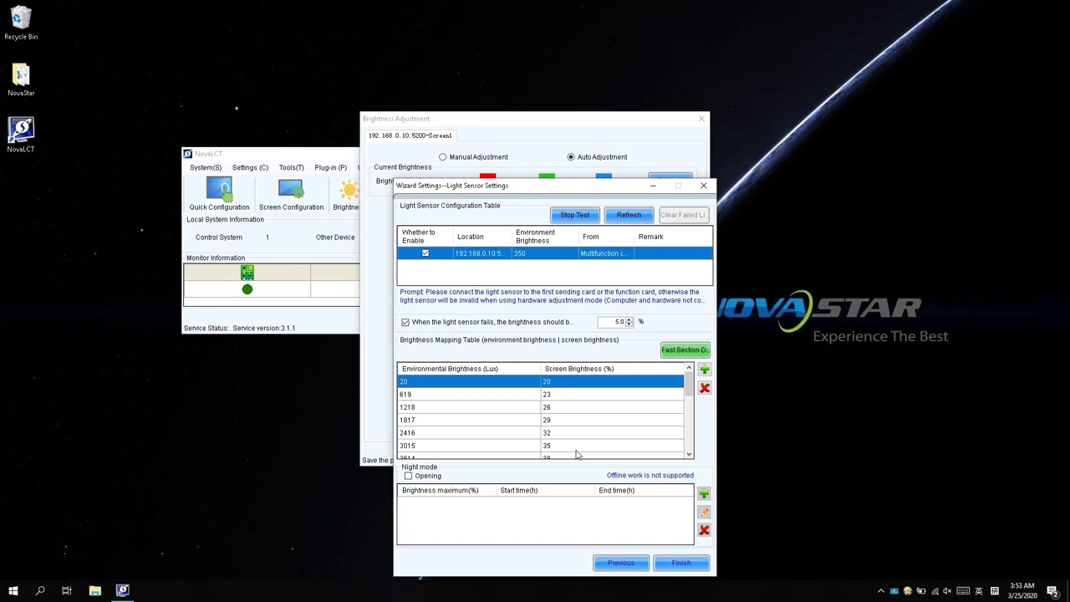
- Tick the Night mode 'Opening' checkbox in the light sensor settings
click(440, 477)
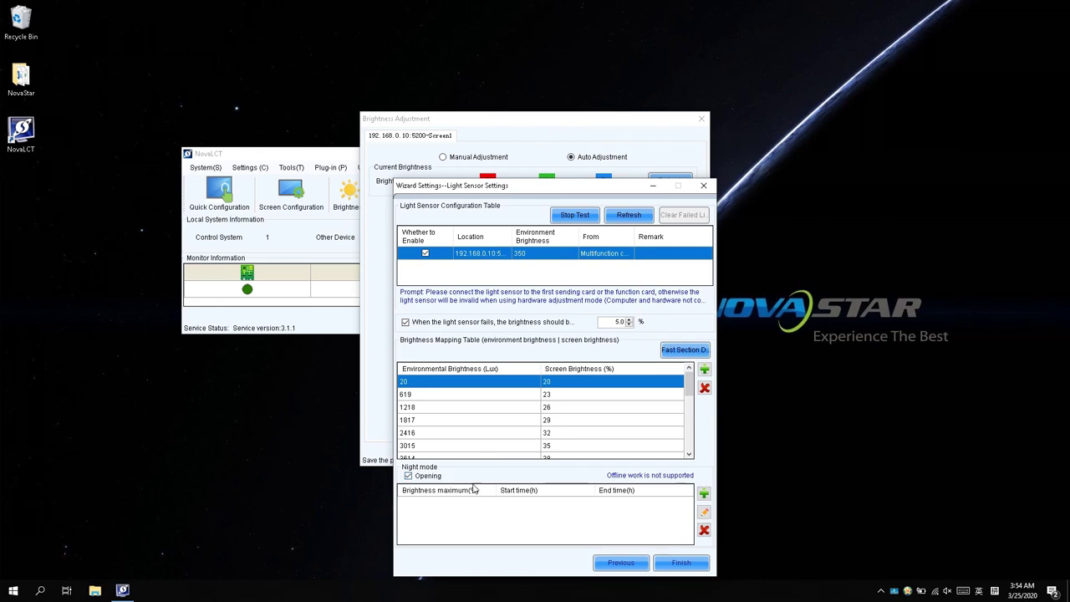
- Add a night mode period from 19 h to 6 h with 30% maximum brightness
click(704, 493)
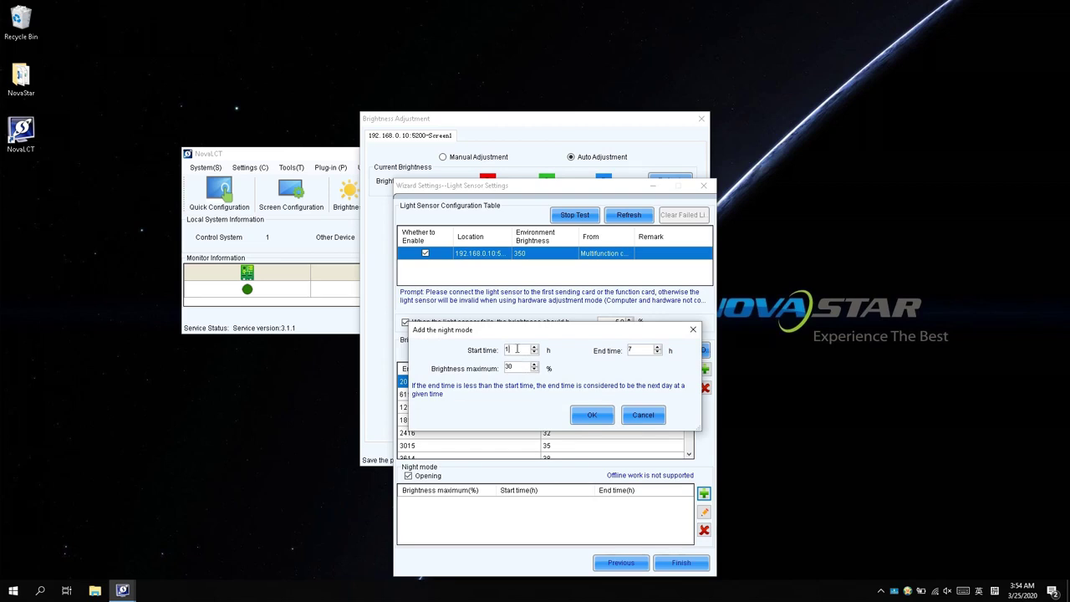
text(9)
text(6)
click(524, 368)
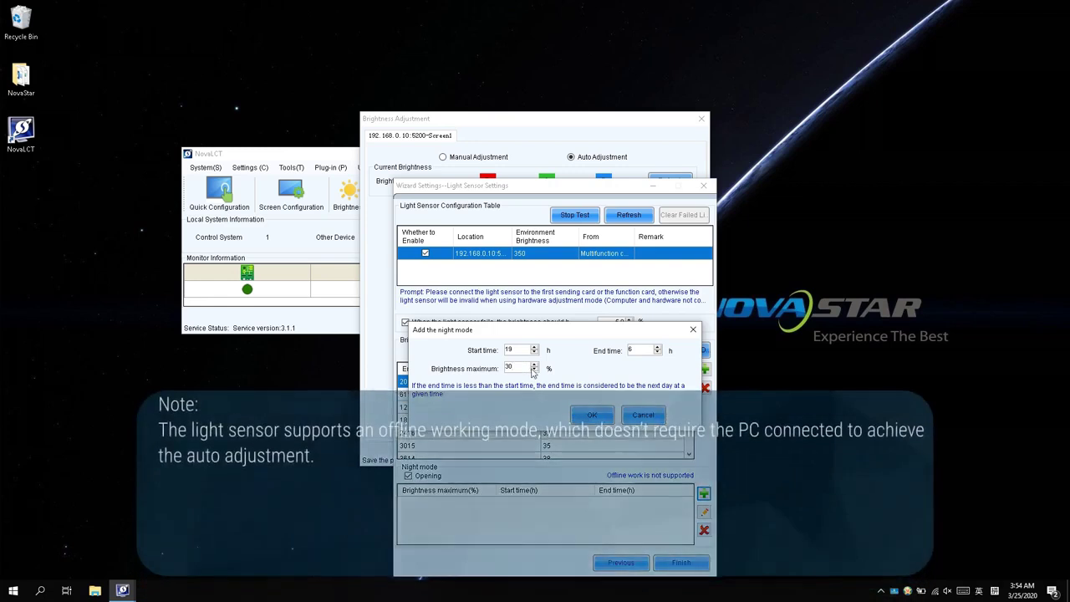
click(585, 415)
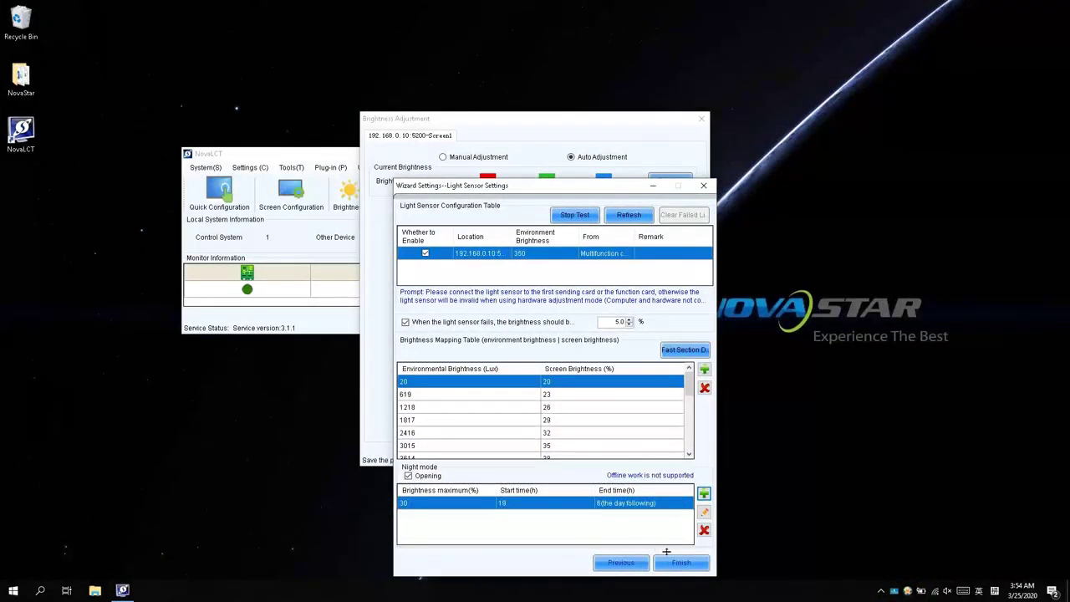
- Finish saving the light sensor settings, then add a new time point in Time Points Settings
click(671, 560)
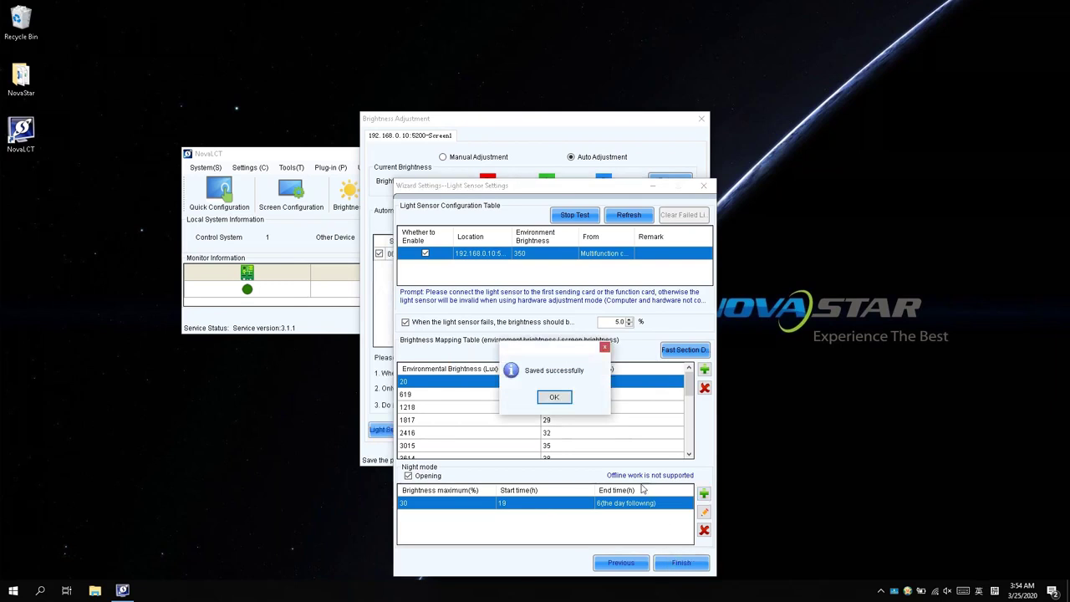
click(562, 398)
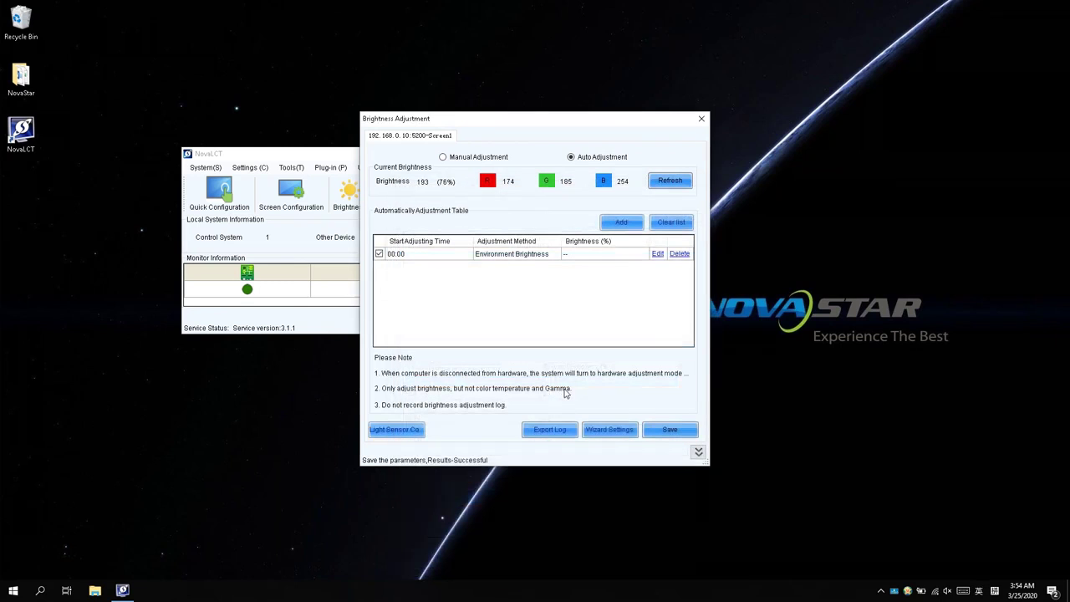
click(600, 433)
click(671, 465)
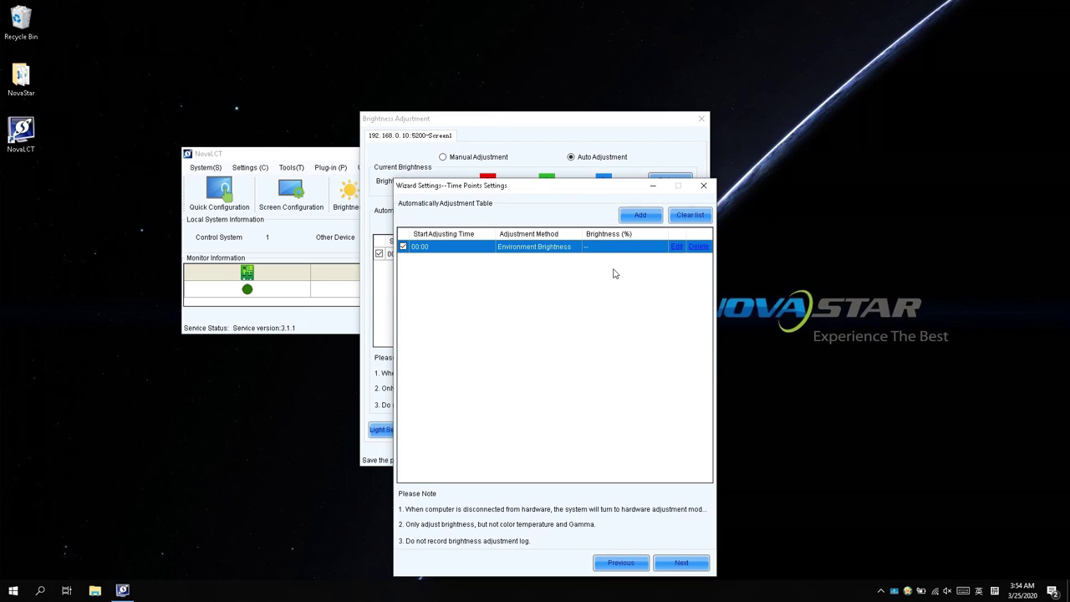
click(641, 216)
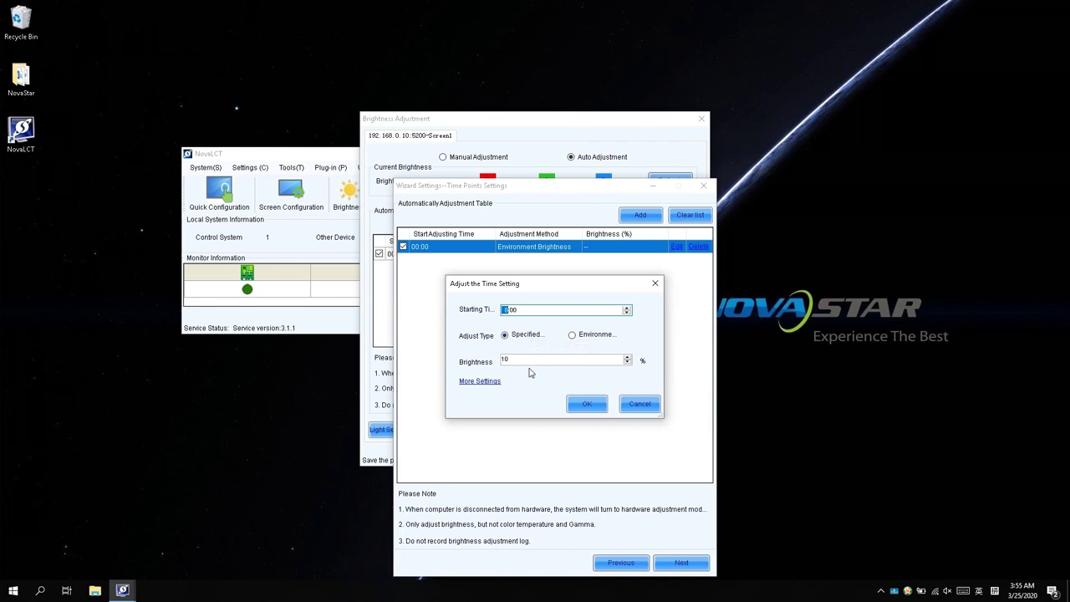
- Set the 08:00 time point to 40% brightness and add 12:00 at 80%
click(518, 361)
key(BackSpace)
key(BackSpace)
text(40)
click(576, 400)
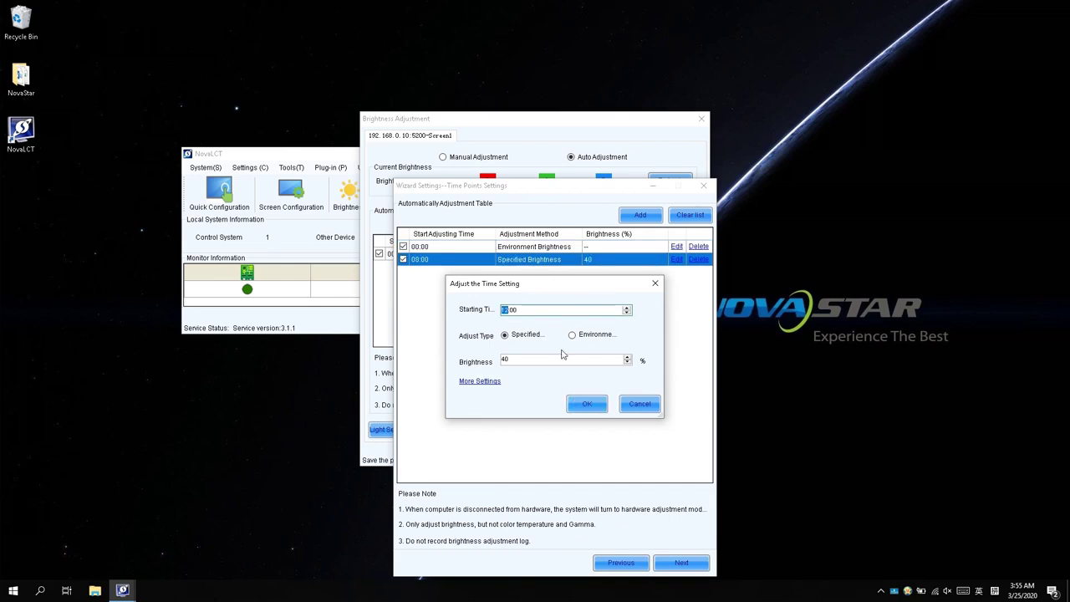
click(505, 360)
text(80)
click(577, 404)
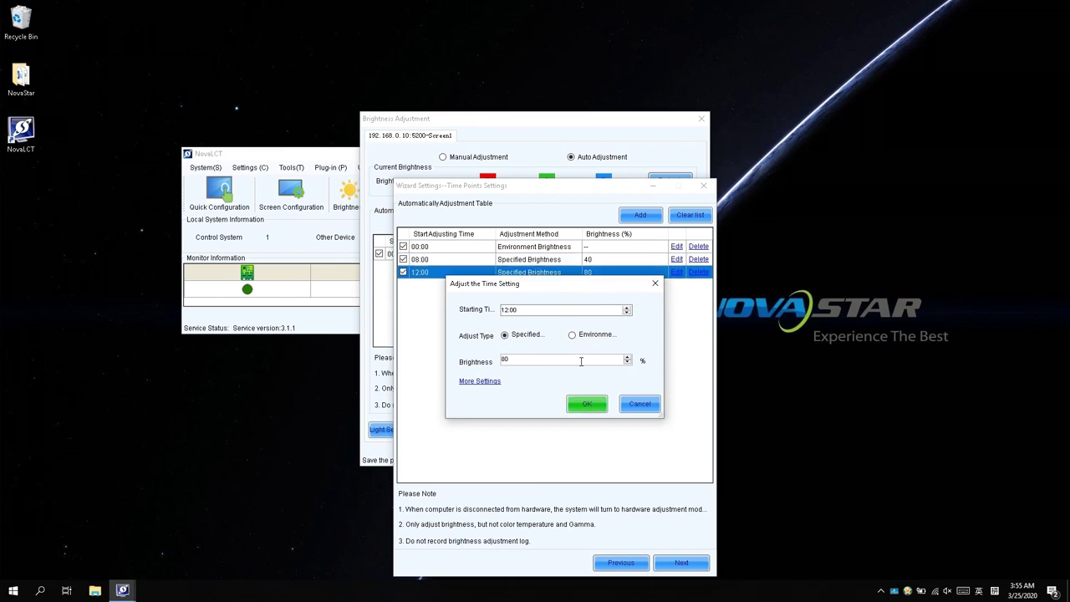
- Finish the brightness wizard and save the three-point adjustment schedule
click(655, 283)
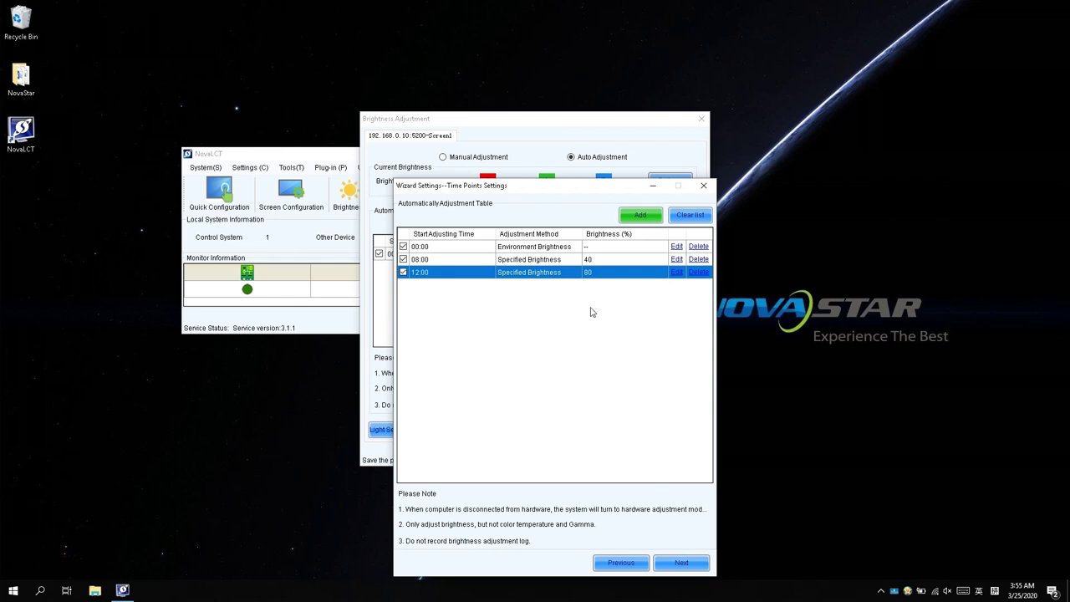
click(673, 567)
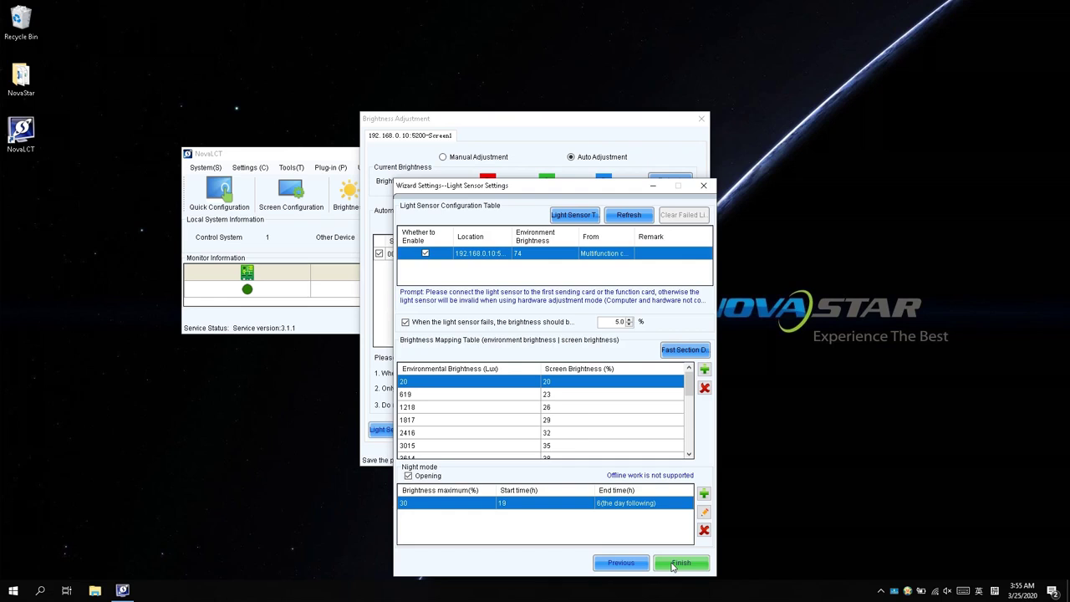
click(673, 566)
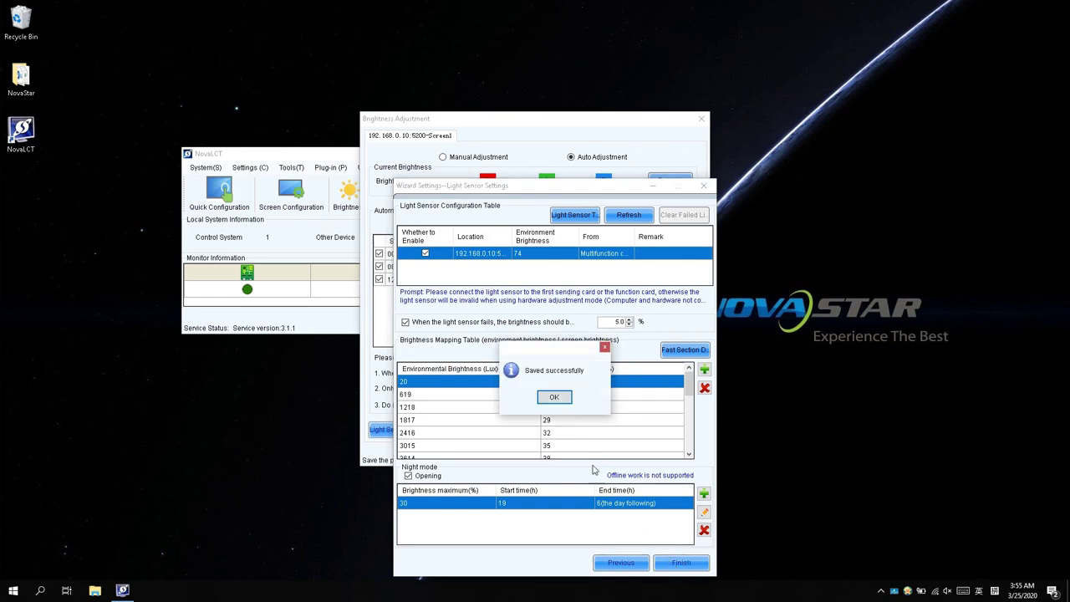
click(554, 397)
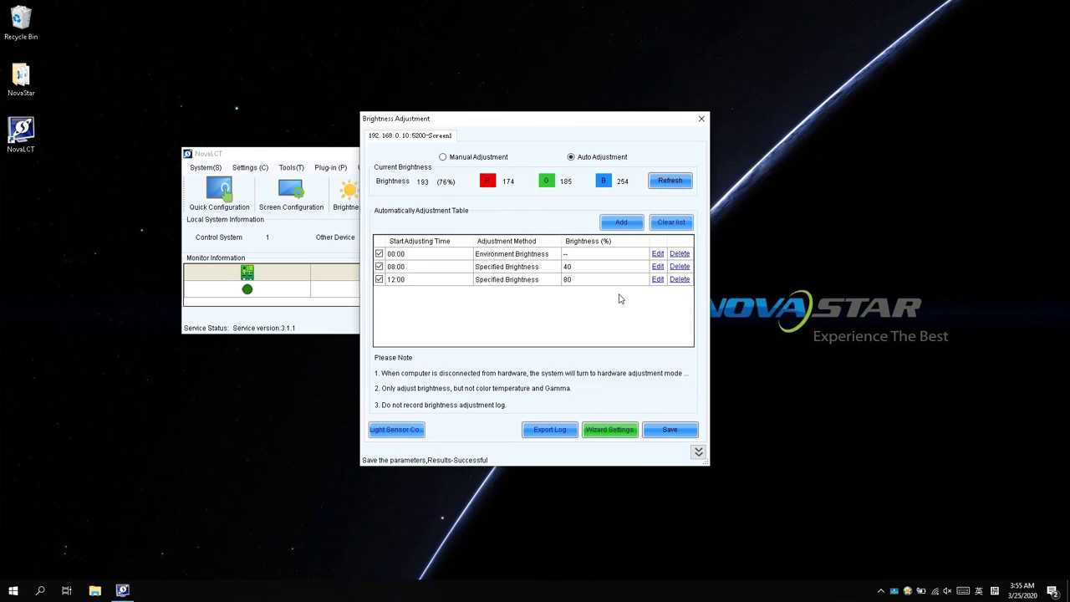
click(652, 429)
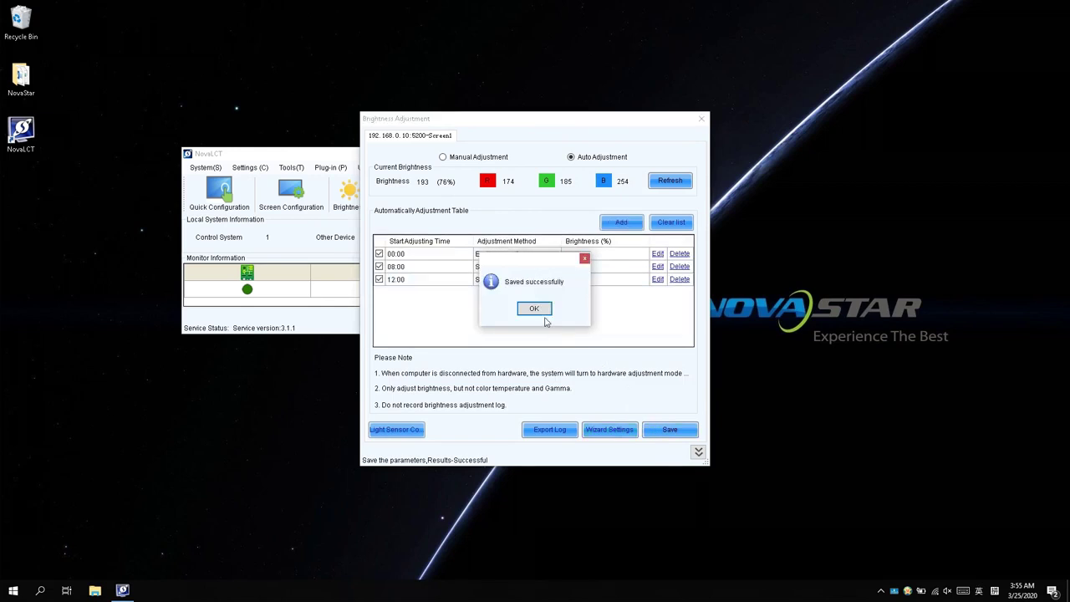
click(535, 309)
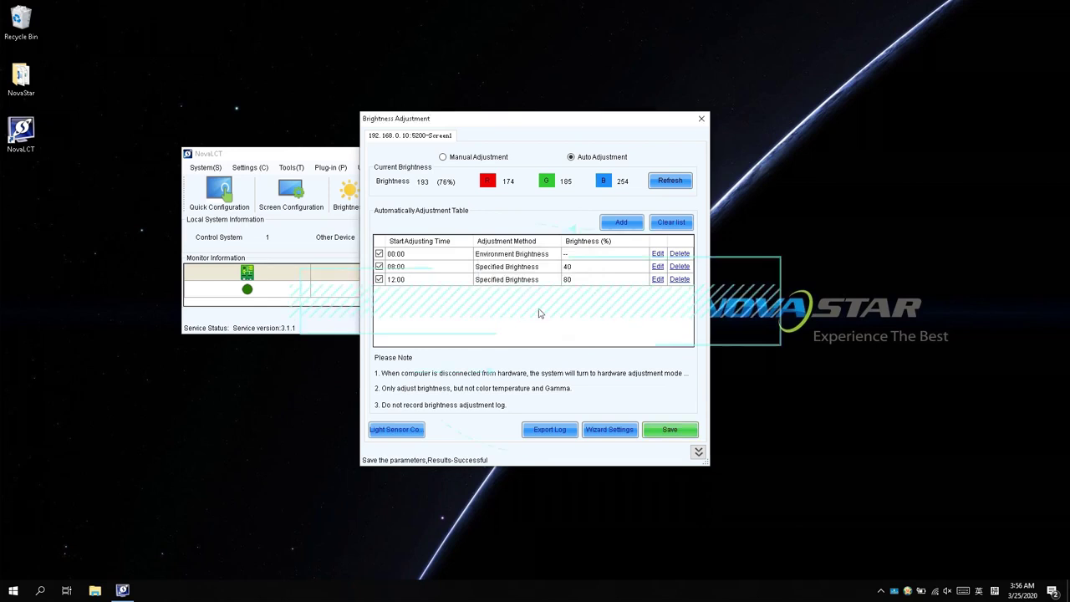
- Sync the sending card clock to computer time via Settings > Hardware Information, then close it
click(701, 119)
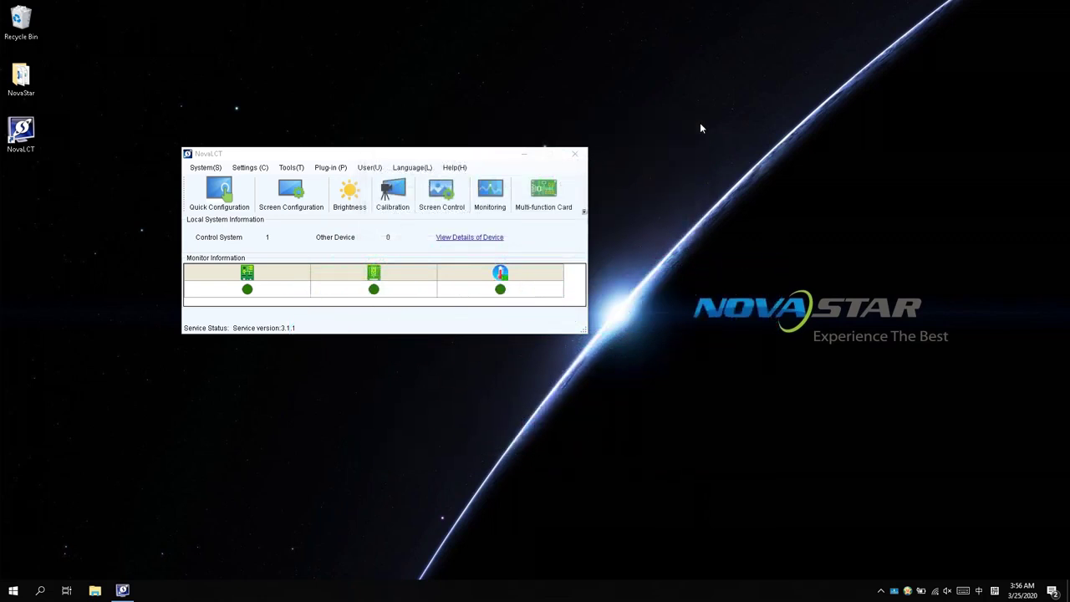
click(250, 167)
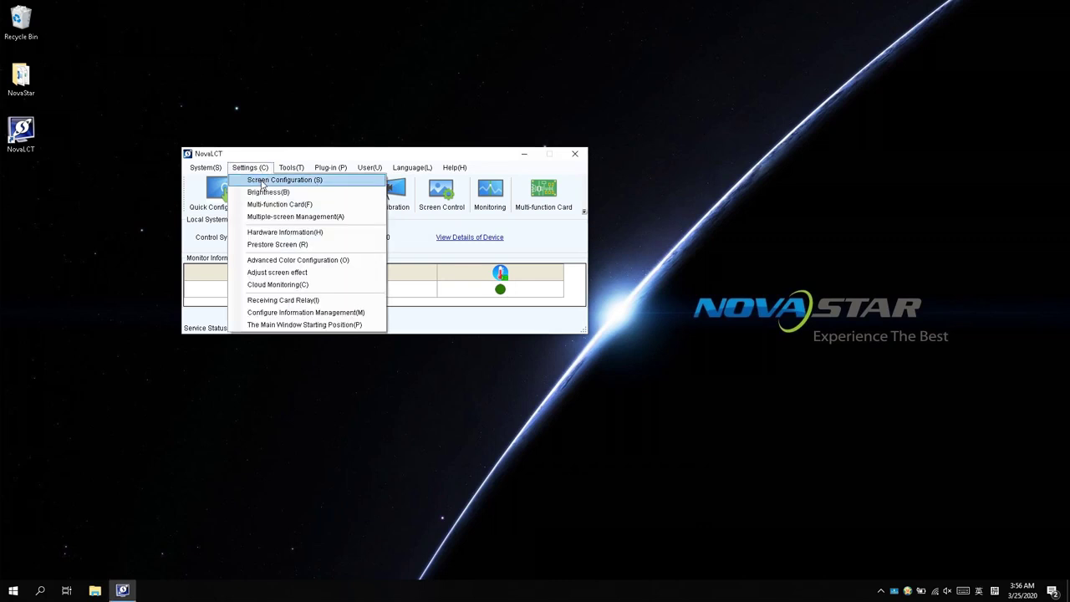
click(270, 235)
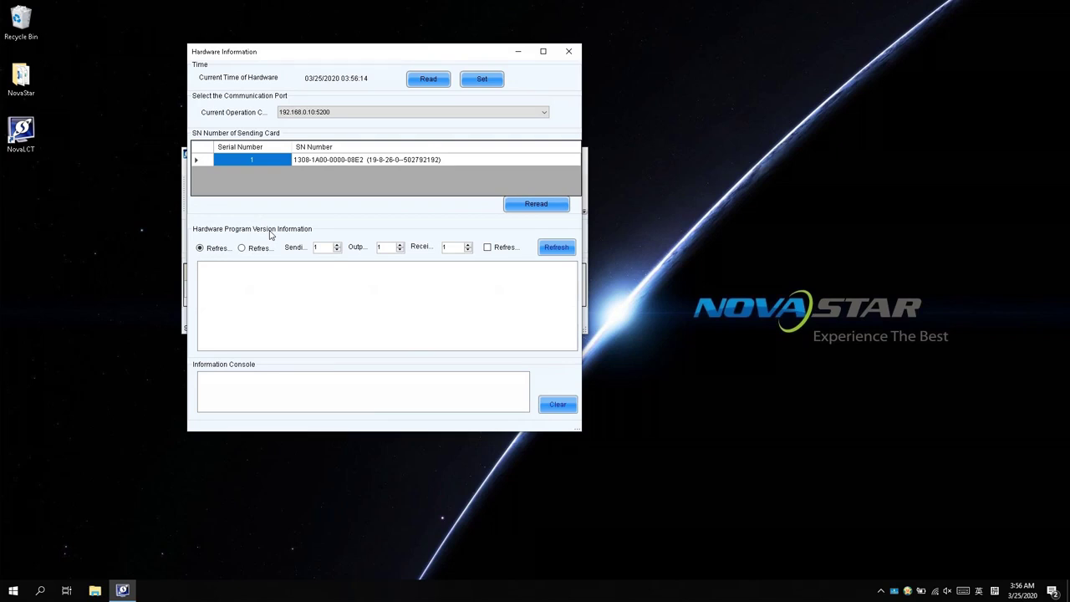
click(482, 78)
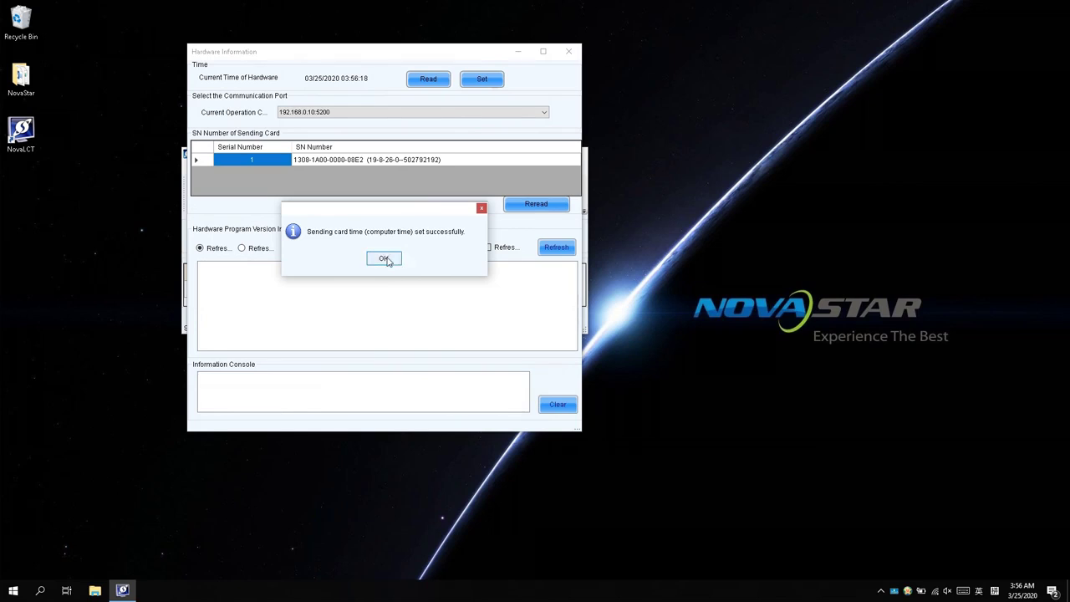
click(386, 260)
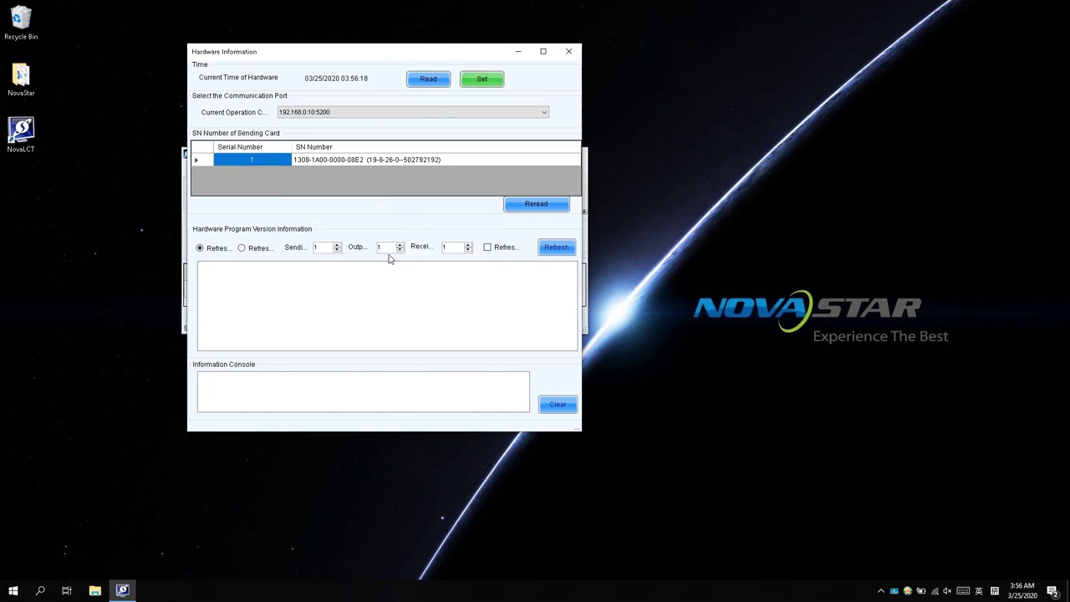
click(568, 51)
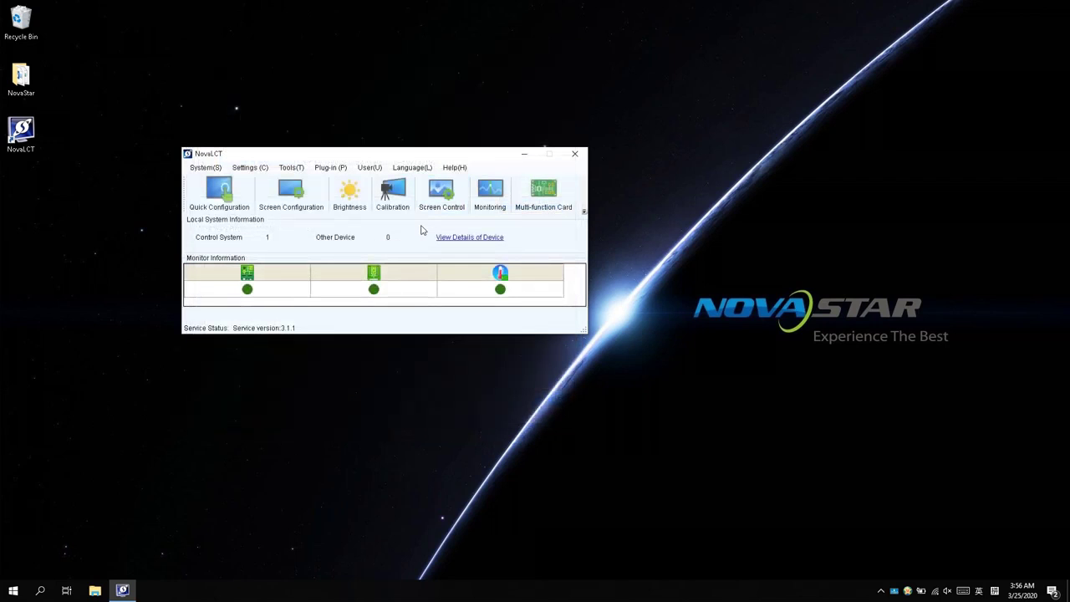